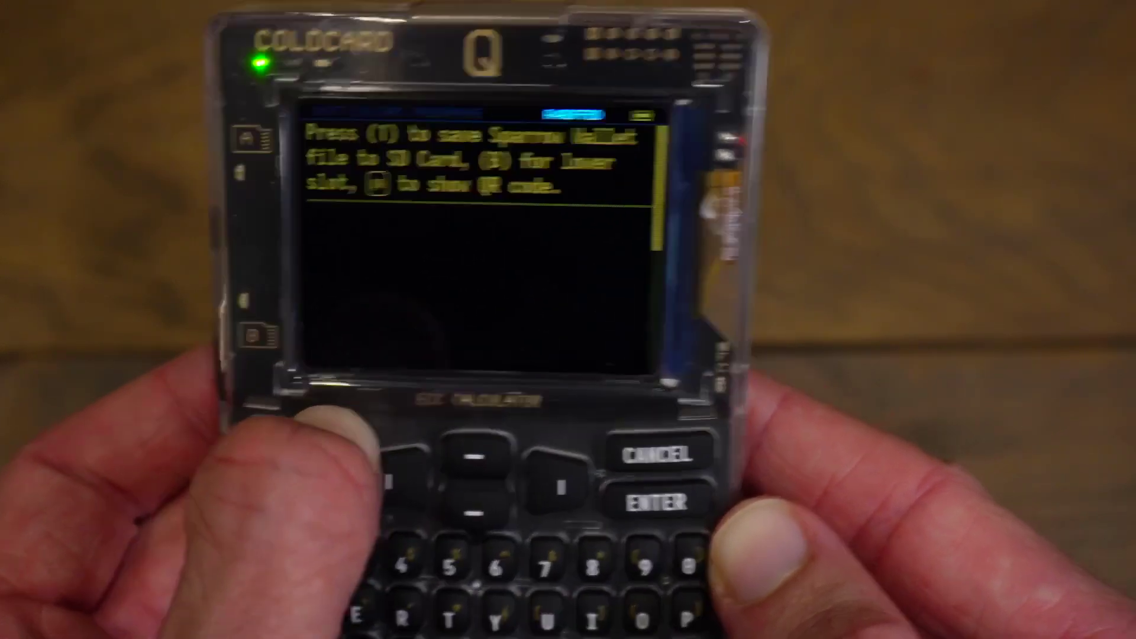
{"action": "left_click", "coordinate": [353, 435]}
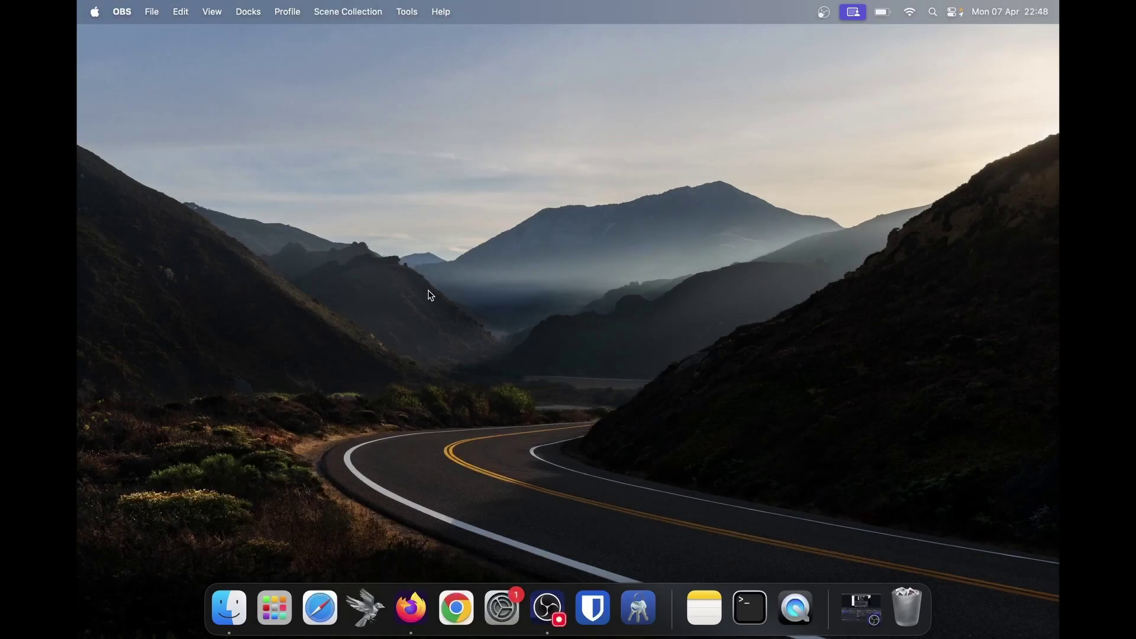
Open Sparrow and create a new wallet named "CC Q DEMO"
{"action": "left_click", "coordinate": [371, 616]}
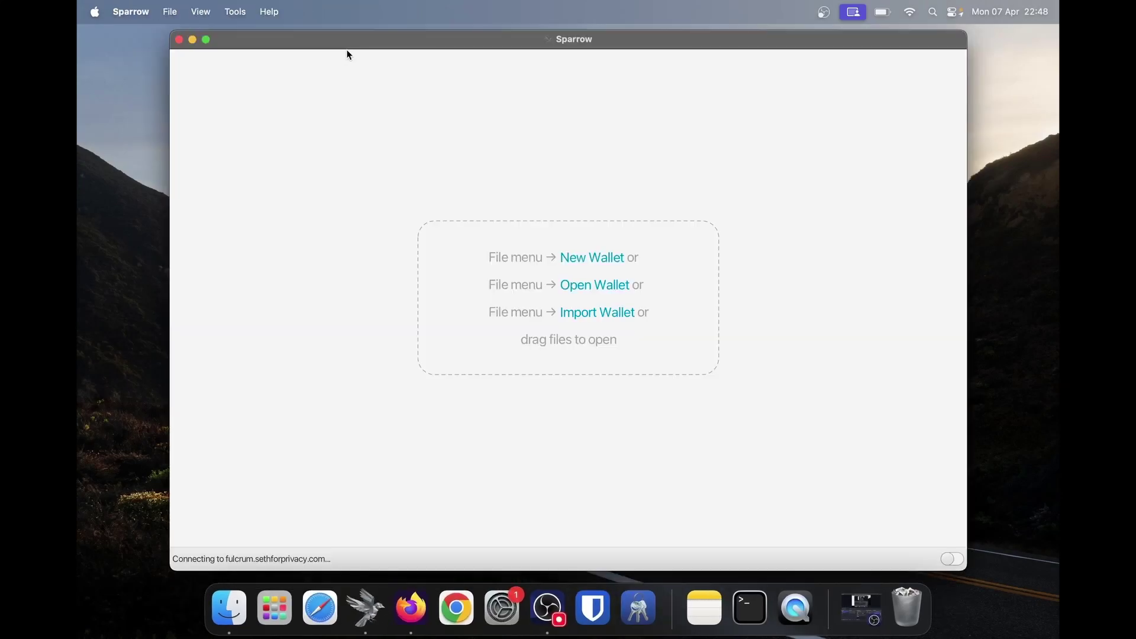
{"action": "left_click_drag", "start_coordinate": [303, 37], "coordinate": [220, 30]}
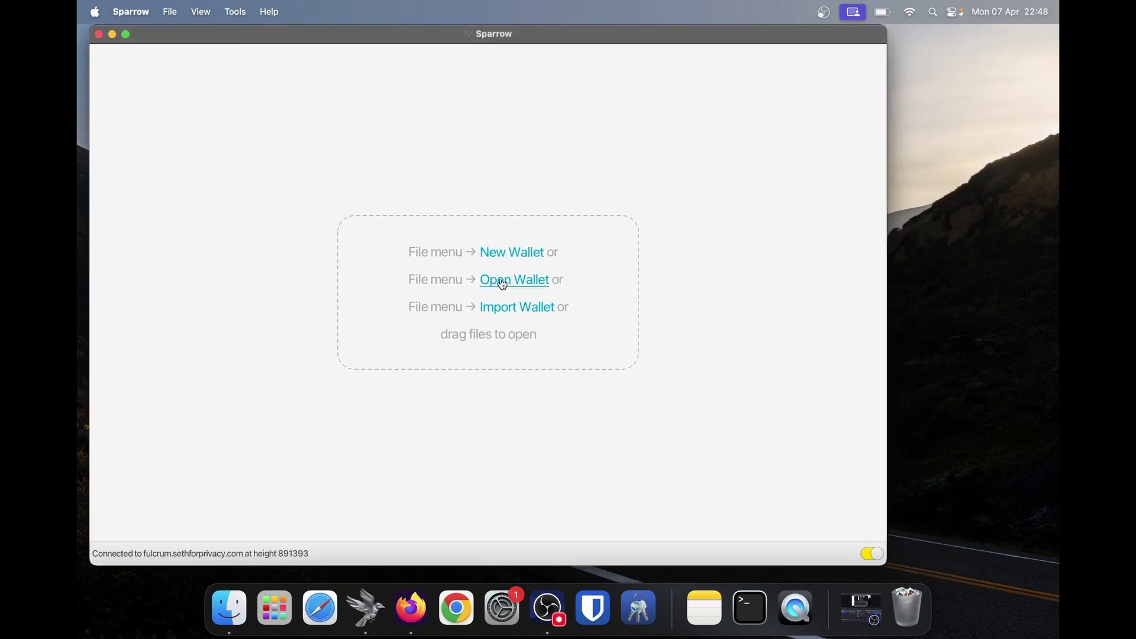
{"action": "left_click", "coordinate": [521, 256]}
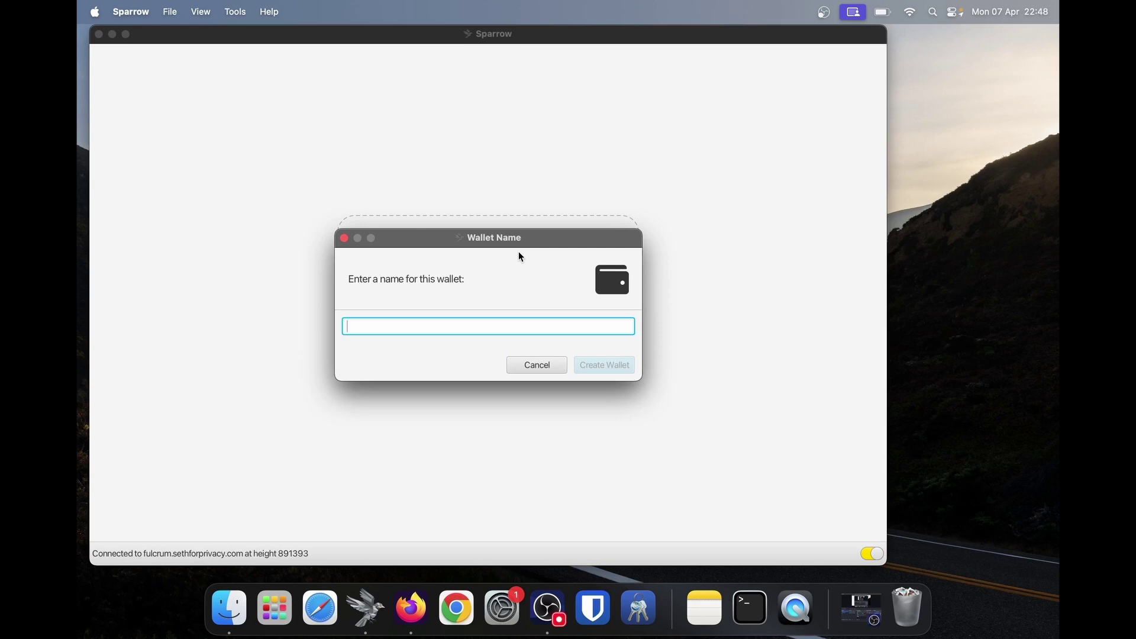
{"action": "type", "text": "CC"}
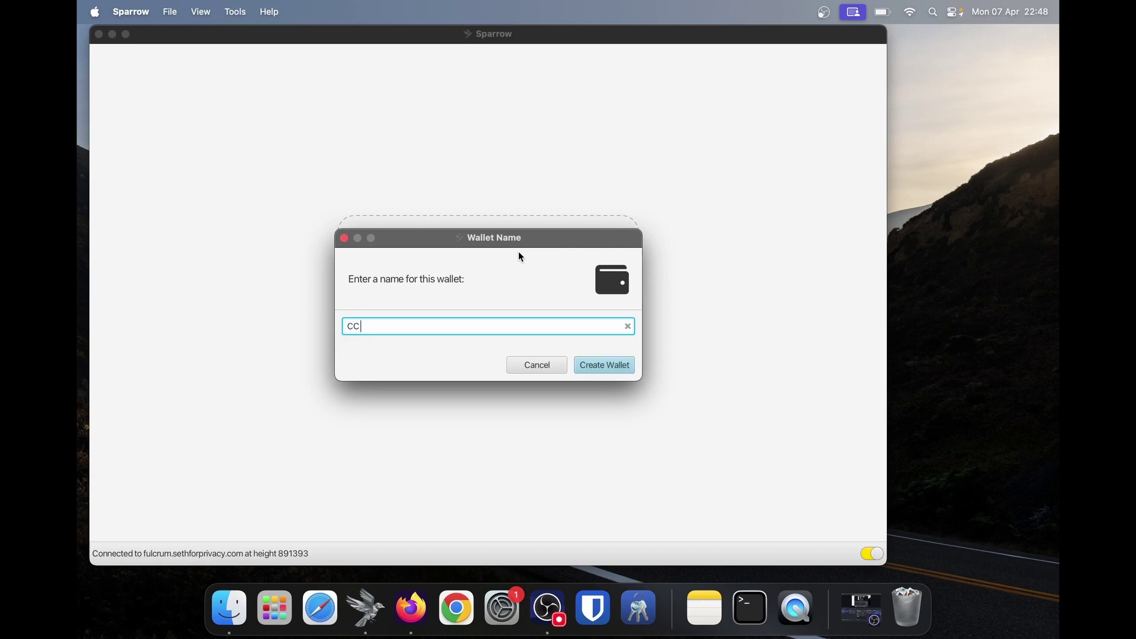
{"action": "type", "text": " Q DEMO"}
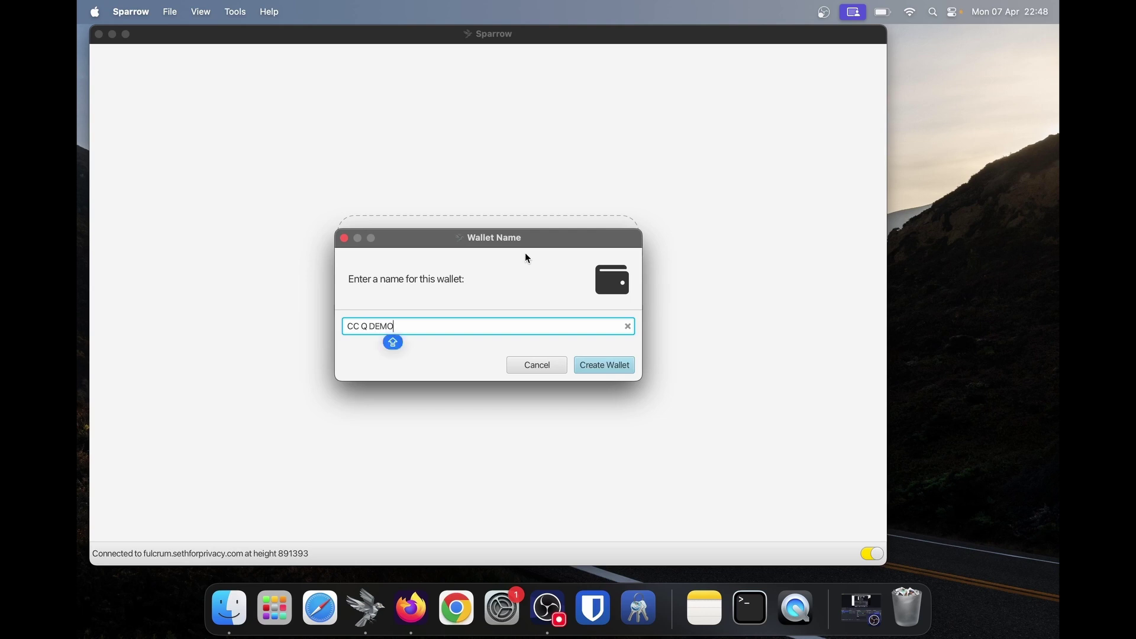
{"action": "left_click", "coordinate": [610, 367]}
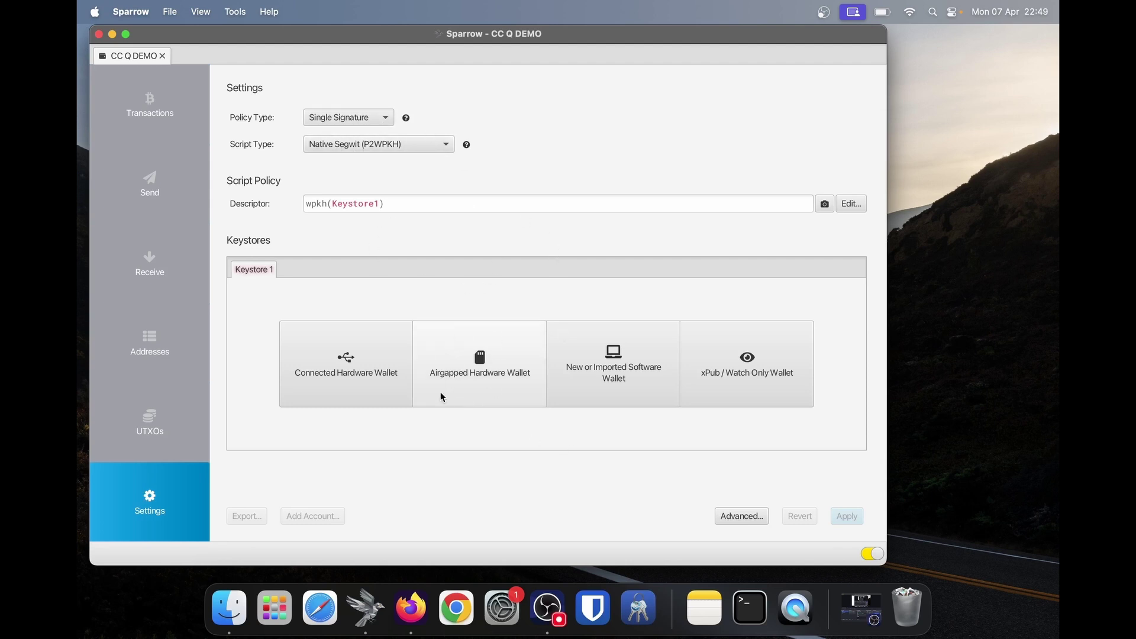
Import the Coldcard as an airgapped hardware wallet keystore by scanning its exported QR code
{"action": "left_click", "coordinate": [483, 383]}
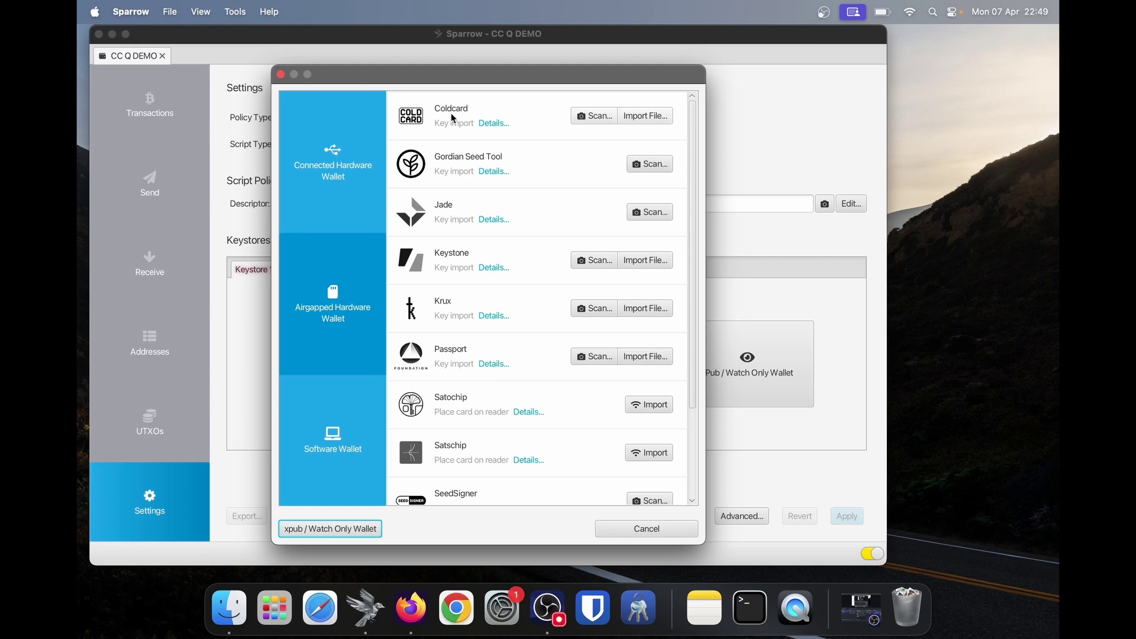
{"action": "left_click", "coordinate": [554, 116]}
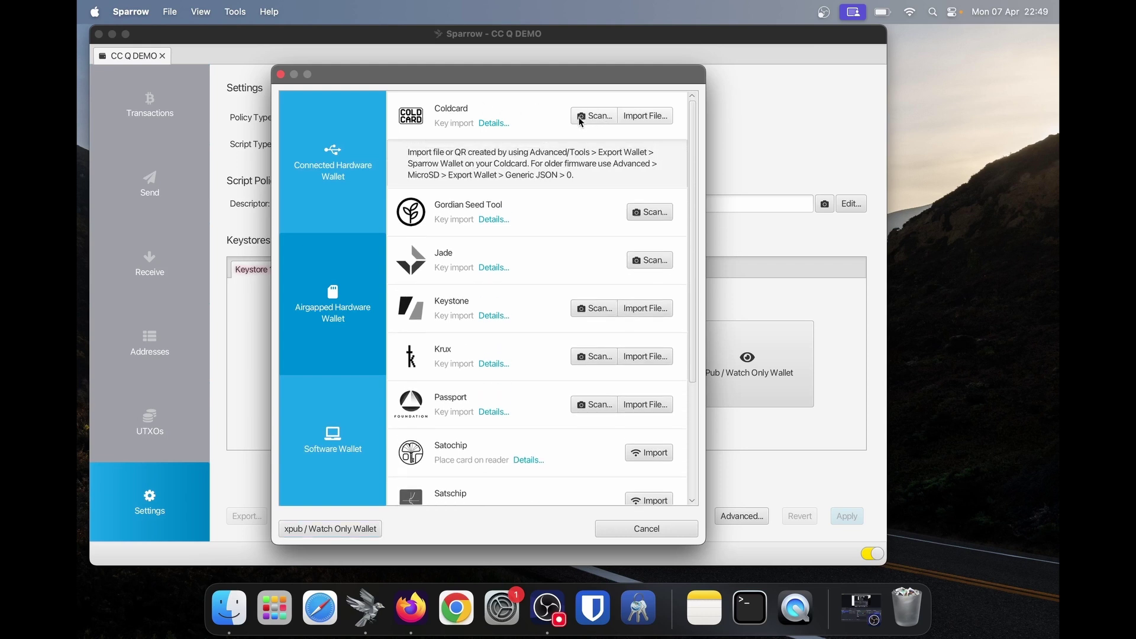
{"action": "left_click", "coordinate": [528, 115]}
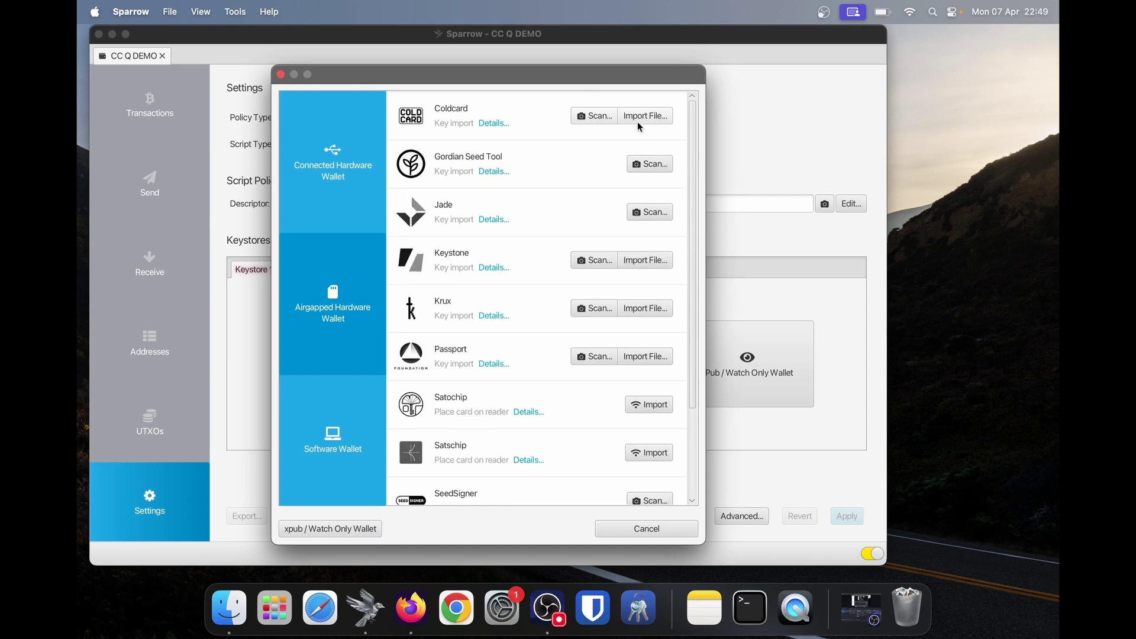
{"action": "left_click", "coordinate": [594, 116]}
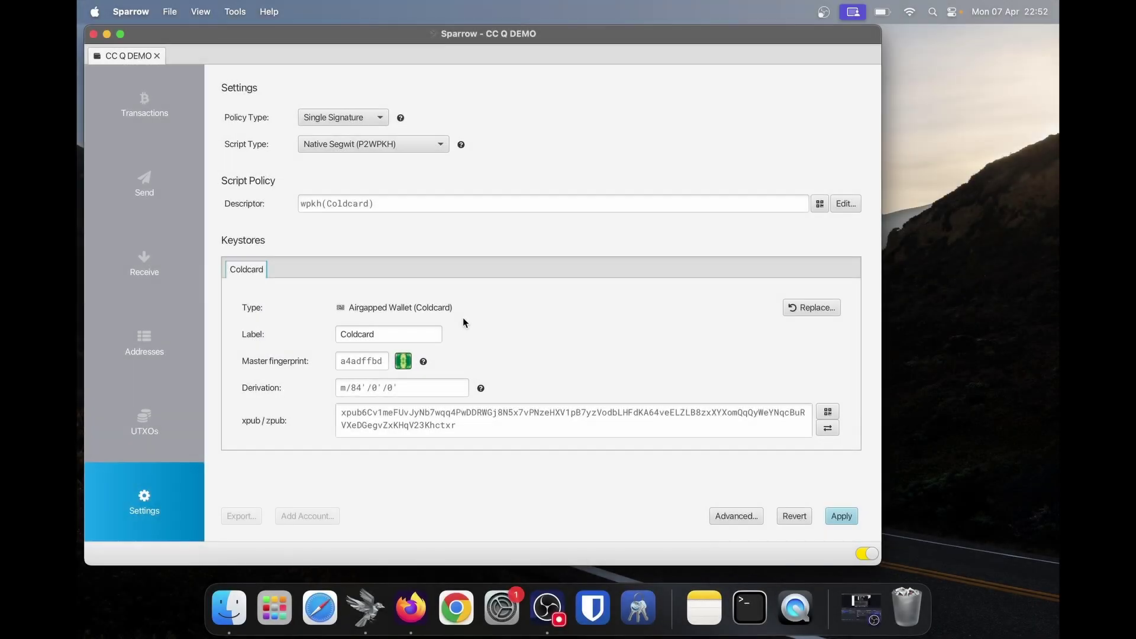
Check the imported Coldcard keystore's master fingerprint and extended public key, switching the key between xpub and zpub format and back
{"action": "double_click", "coordinate": [370, 361]}
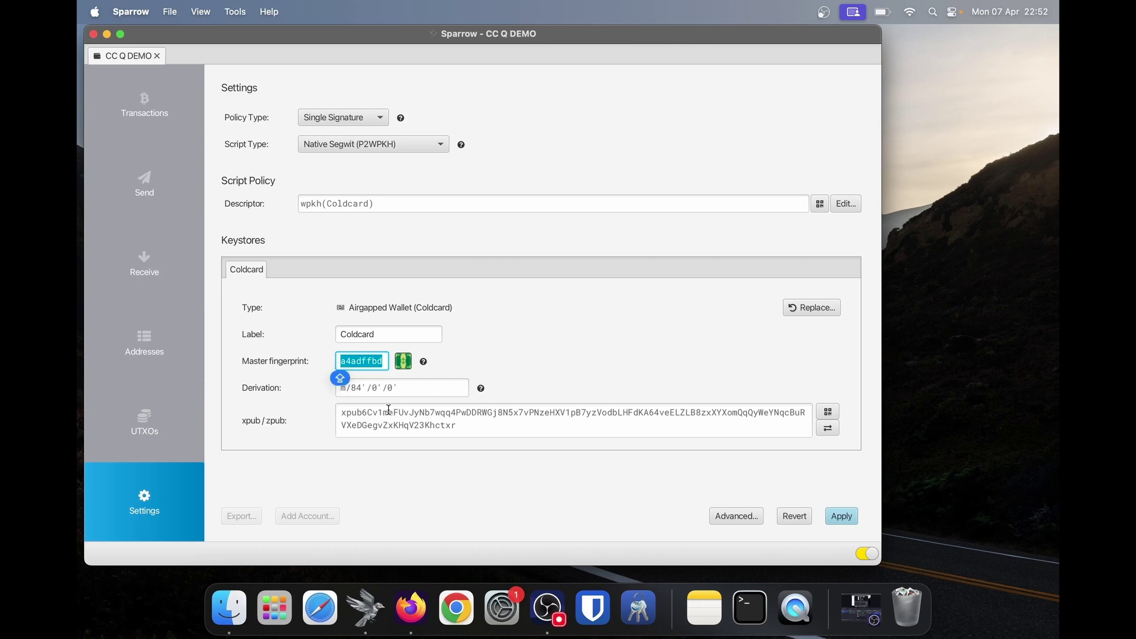
{"action": "key", "text": "Tab"}
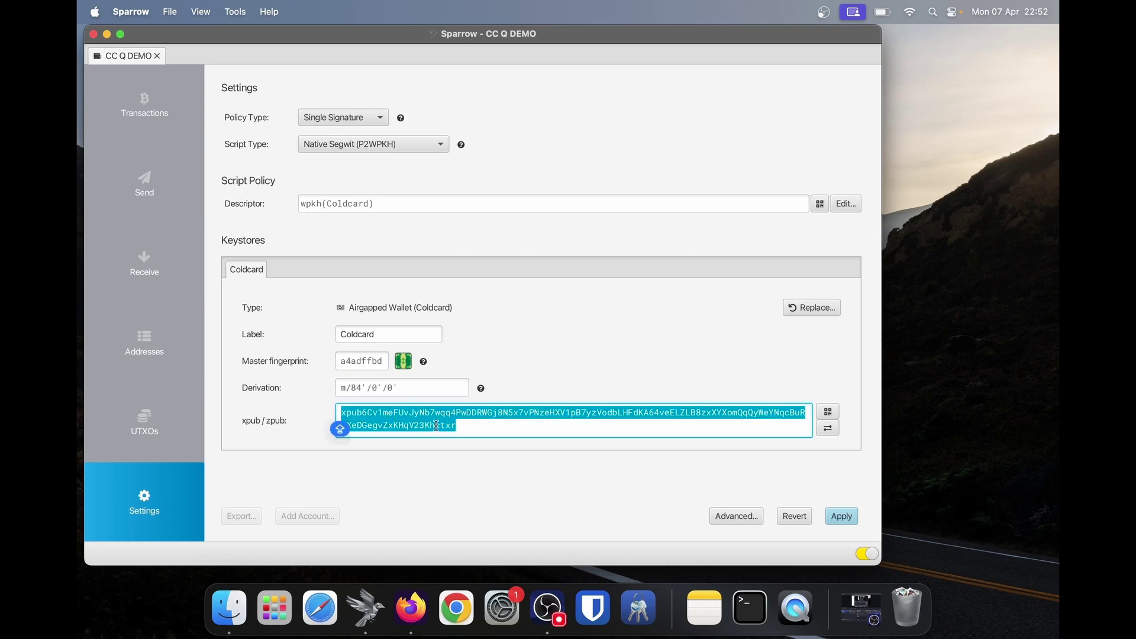
{"action": "left_click", "coordinate": [633, 434]}
{"action": "left_click", "coordinate": [827, 428]}
{"action": "left_click", "coordinate": [827, 428]}
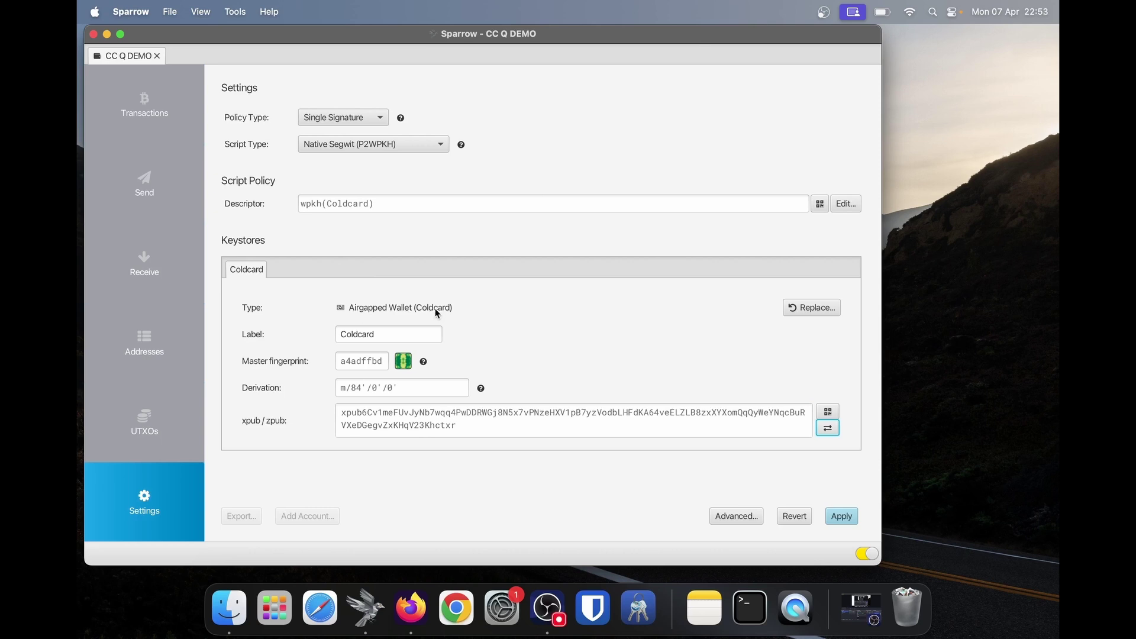
Apply the Coldcard keystore settings and save the wallet without a password
{"action": "left_click", "coordinate": [843, 518]}
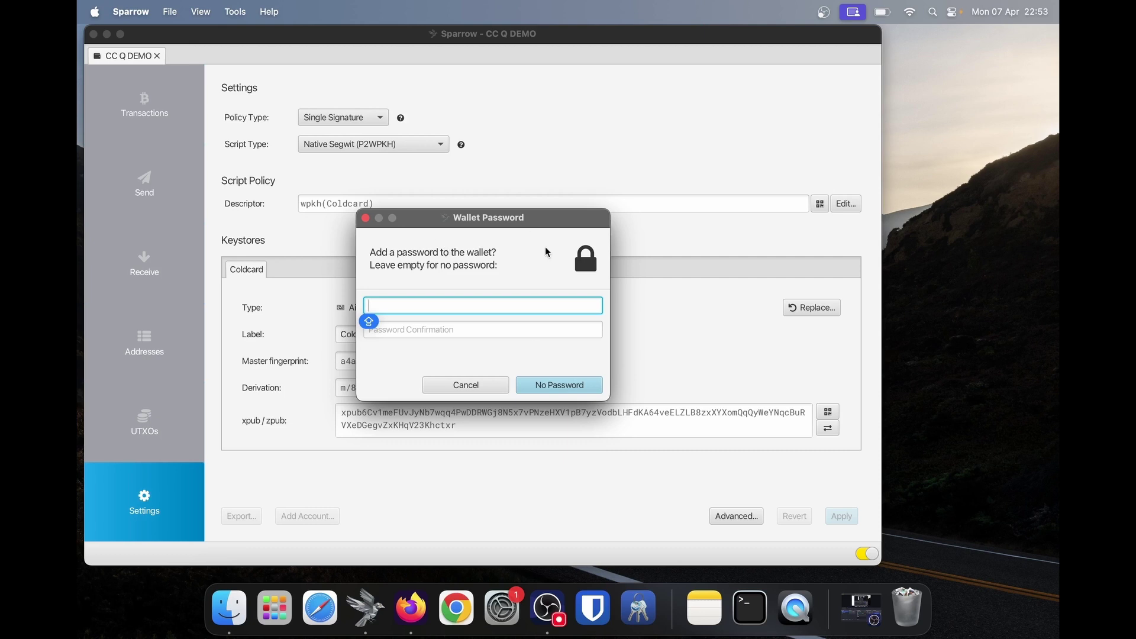
{"action": "left_click_drag", "start_coordinate": [489, 222], "coordinate": [489, 217]}
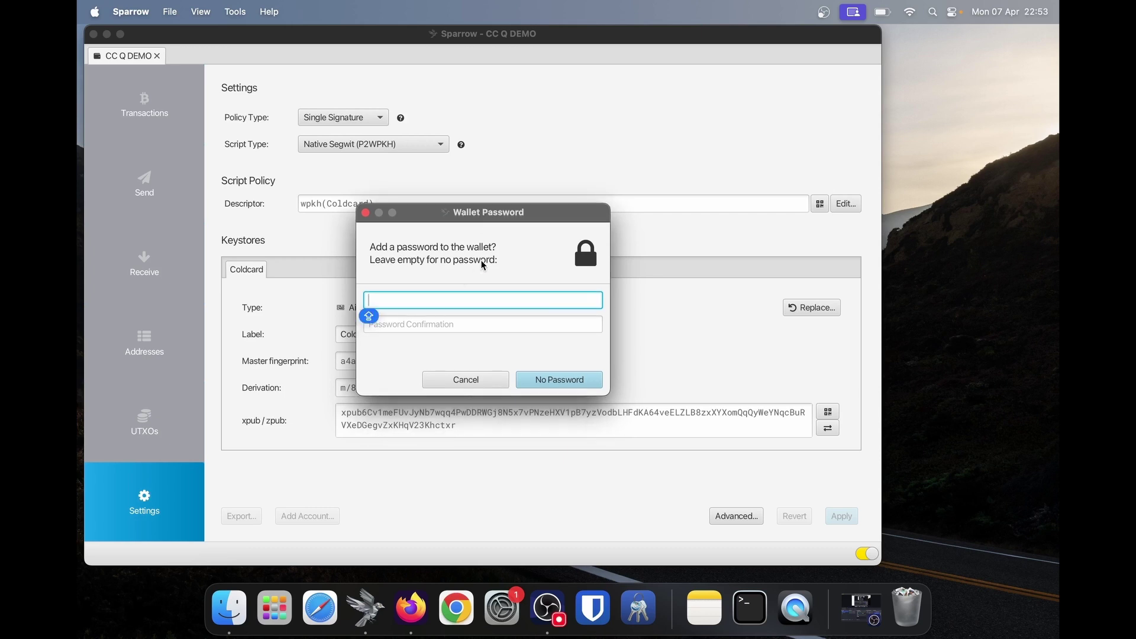
{"action": "left_click", "coordinate": [555, 379]}
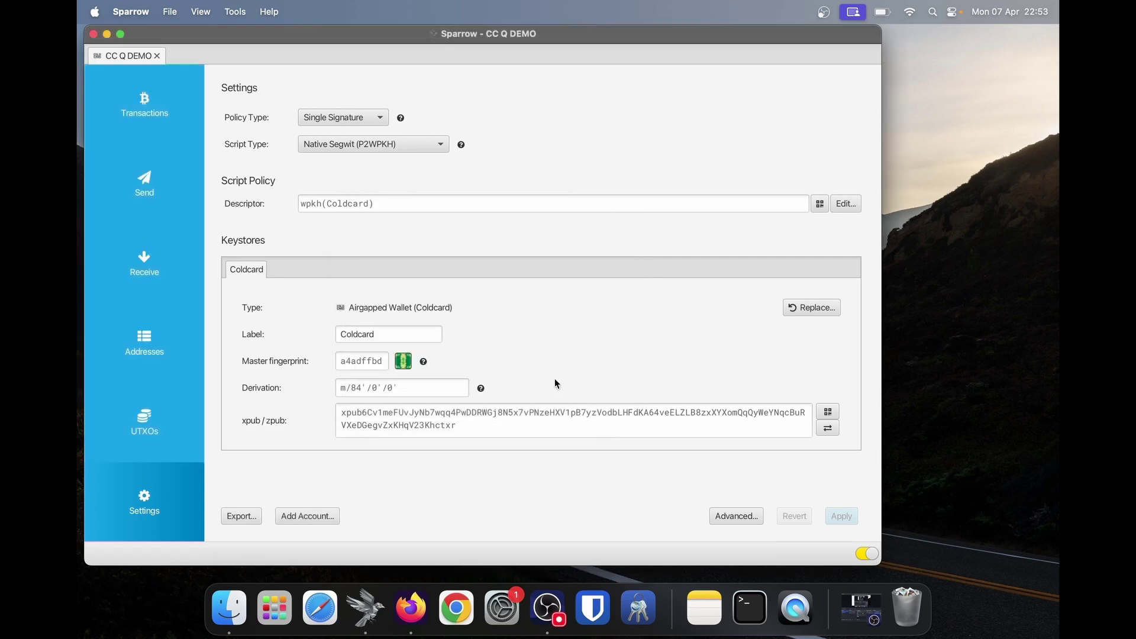
Slightly enlarge the wallet window and review the wallet's Transactions, Receive, Addresses and UTXOs views
{"action": "left_click_drag", "start_coordinate": [557, 34], "coordinate": [556, 37]}
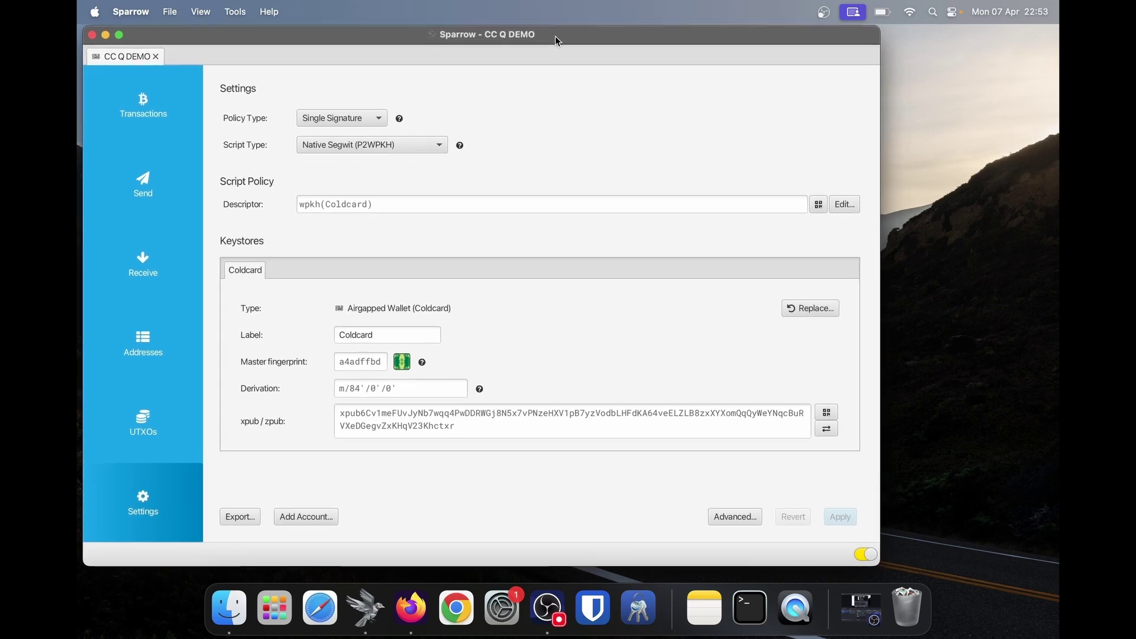
{"action": "left_click_drag", "start_coordinate": [880, 565], "coordinate": [883, 571]}
{"action": "left_click", "coordinate": [174, 107]}
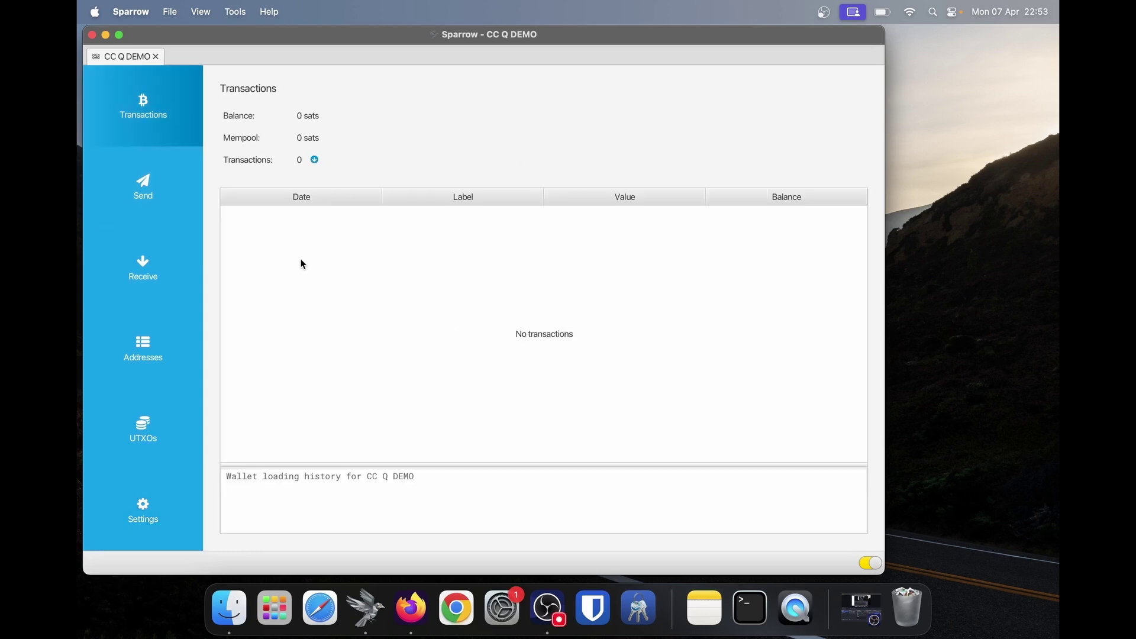
{"action": "left_click", "coordinate": [145, 265]}
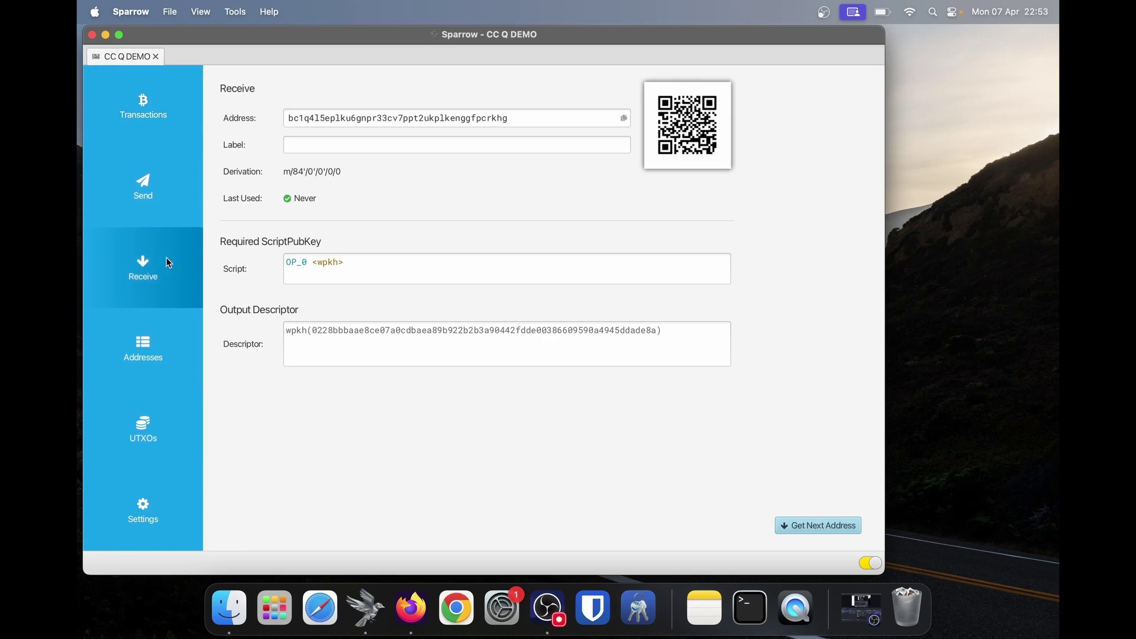
{"action": "left_click", "coordinate": [141, 355]}
{"action": "scroll", "coordinate": [379, 221], "scroll_direction": "up", "scroll_amount": 4}
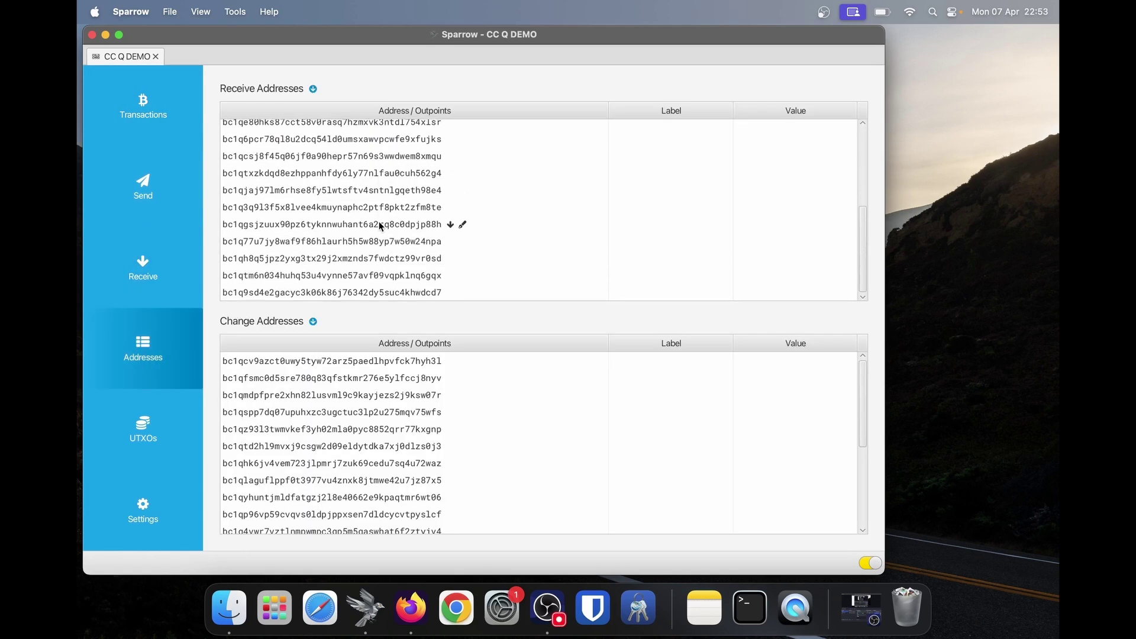
{"action": "left_click", "coordinate": [155, 425]}
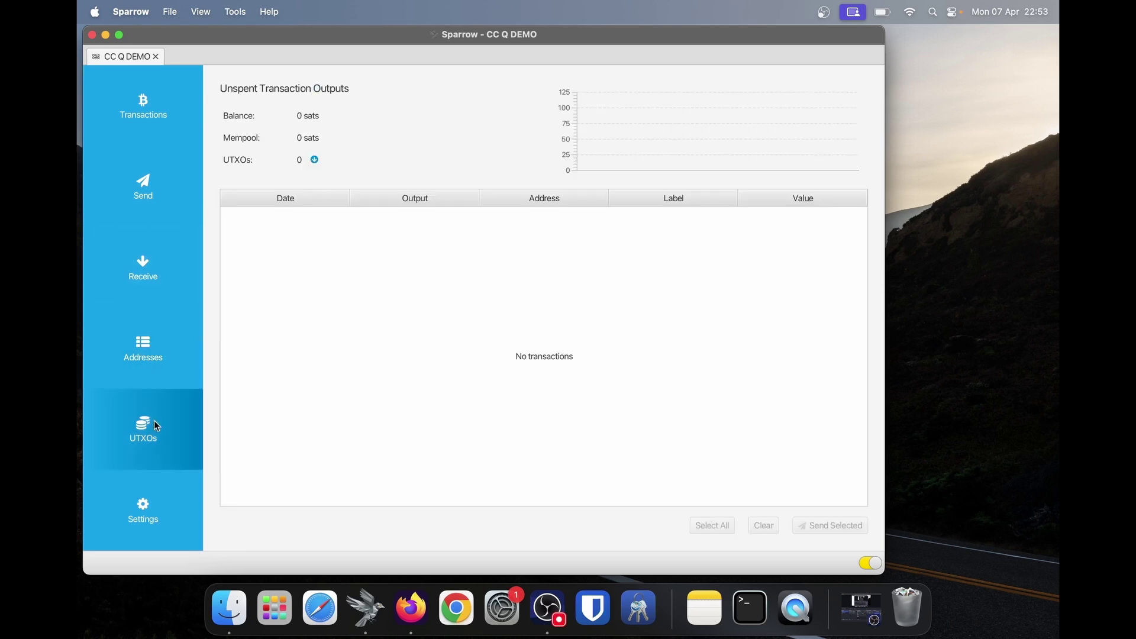
{"action": "left_click", "coordinate": [450, 259]}
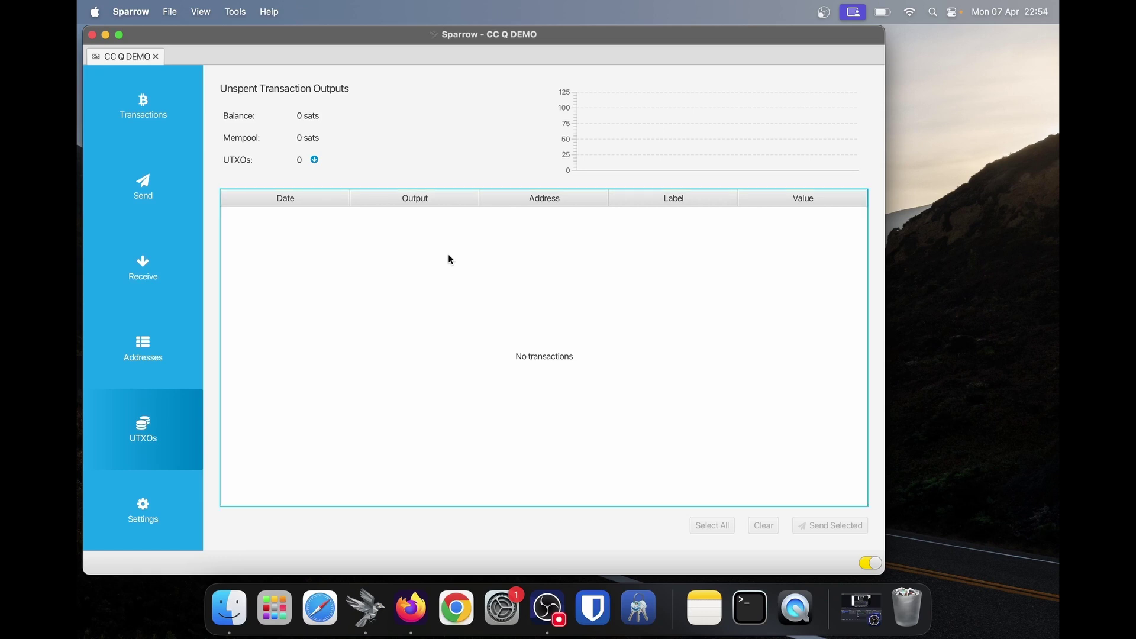
Label the wallet's first receive address "Demo wallet" and display its QR code enlarged
{"action": "left_click", "coordinate": [145, 275]}
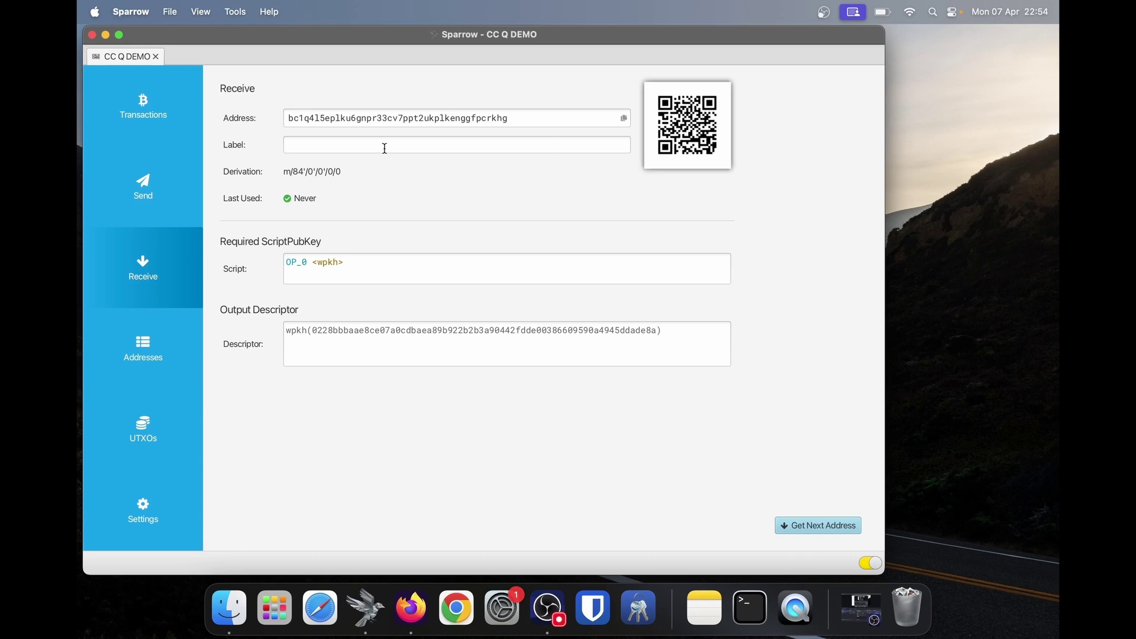
{"action": "left_click", "coordinate": [349, 145]}
{"action": "key", "text": "Caps_Lock"}
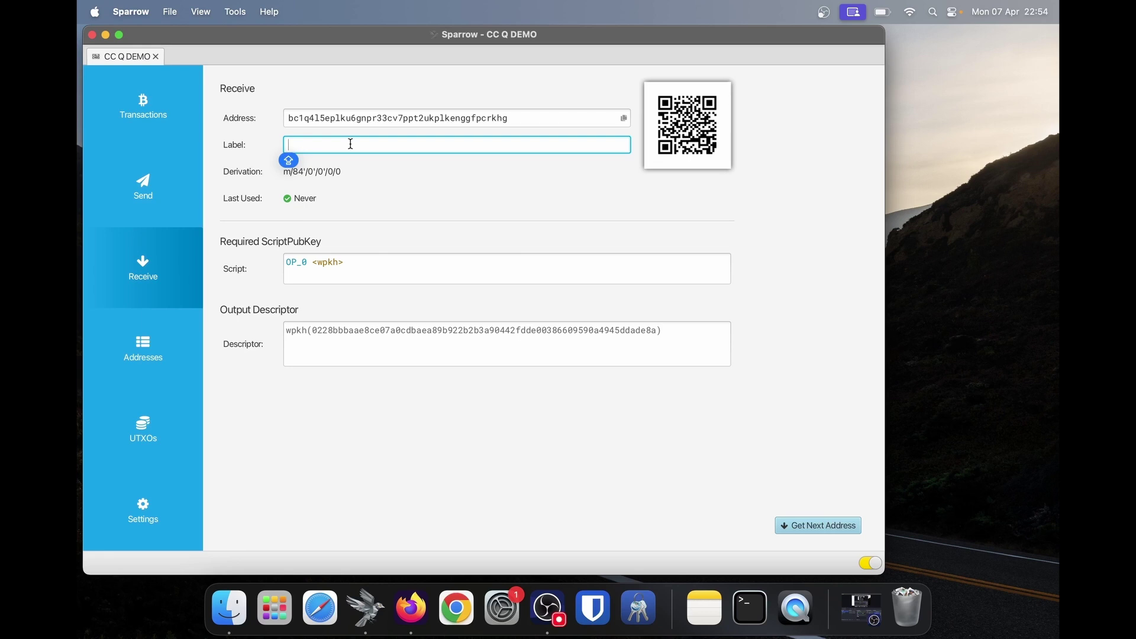
{"action": "type", "text": "Demo wallet"}
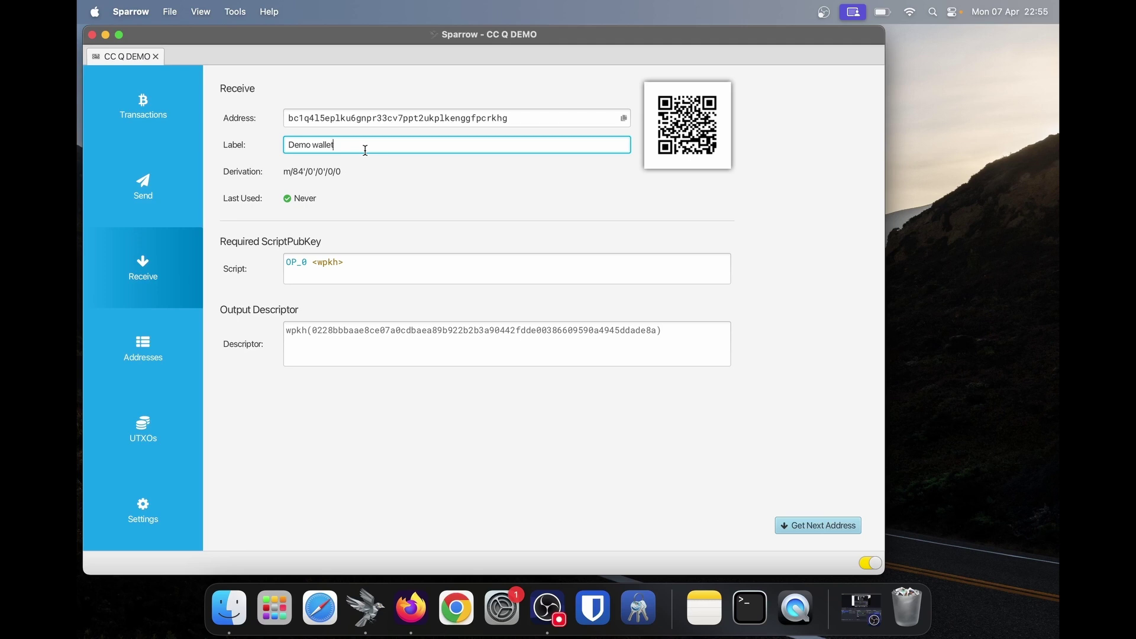
{"action": "left_click", "coordinate": [685, 525]}
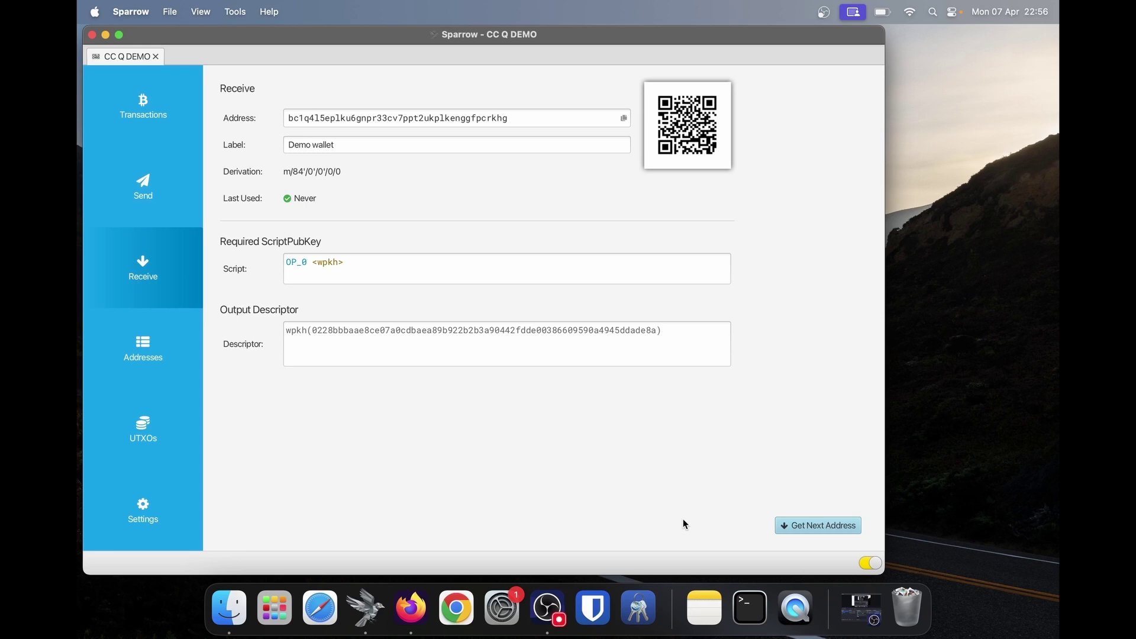
{"action": "left_click", "coordinate": [691, 123]}
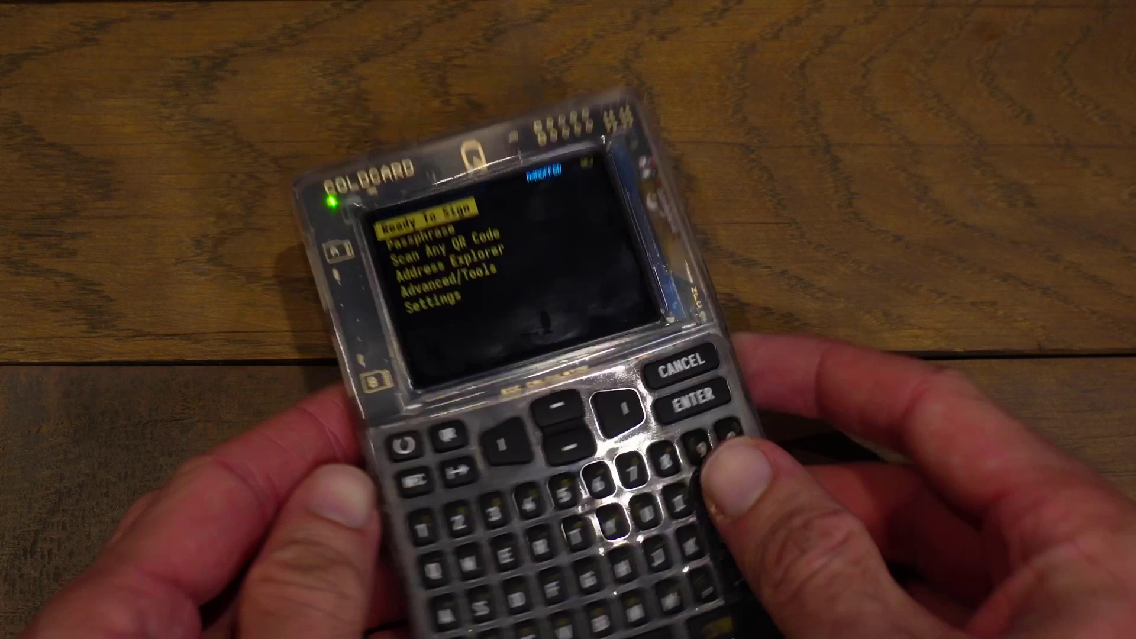
{"action": "key", "text": "Down"}
{"action": "key", "text": "Down"}
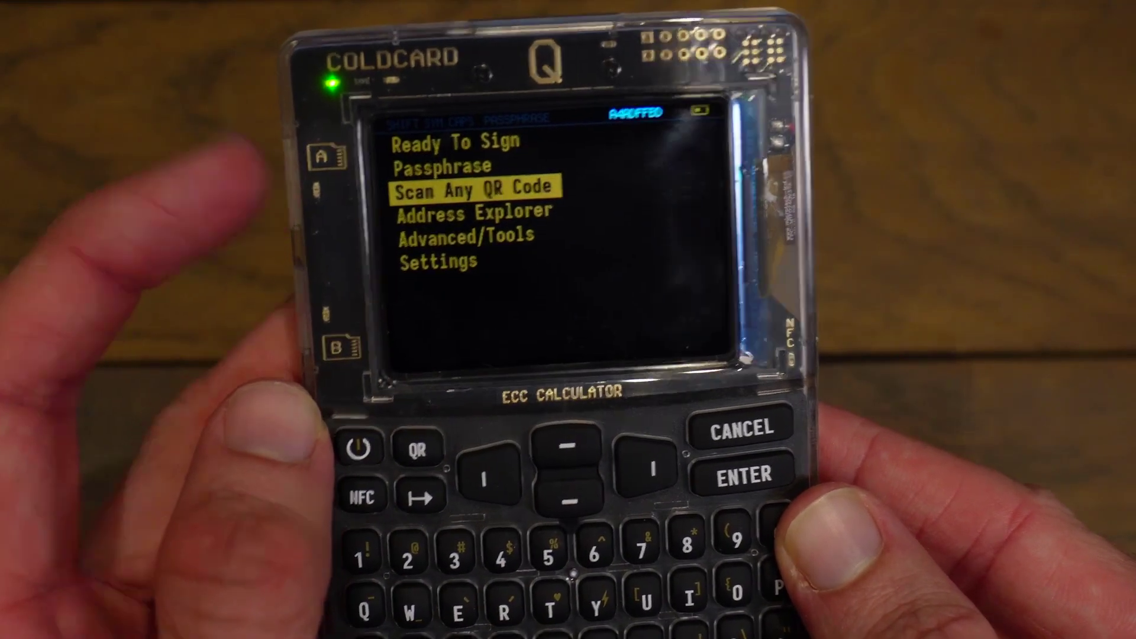
{"action": "key", "text": "Return"}
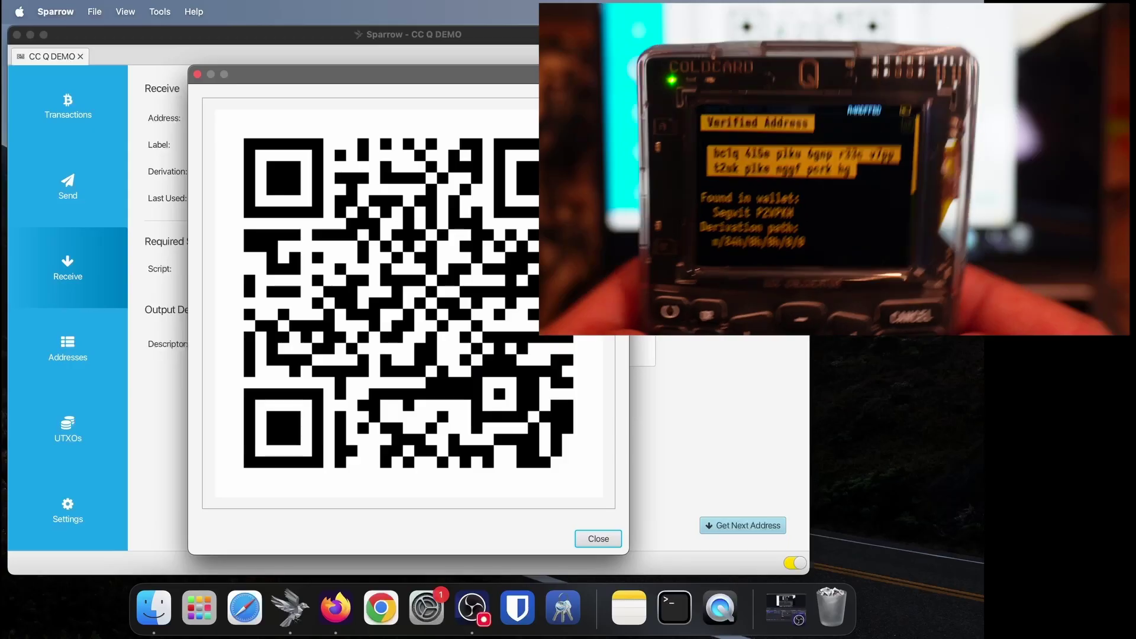
Close the enlarged QR code and examine the Coldcard keystore's derivation path in the wallet settings
{"action": "left_click", "coordinate": [595, 539]}
{"action": "left_click", "coordinate": [67, 510]}
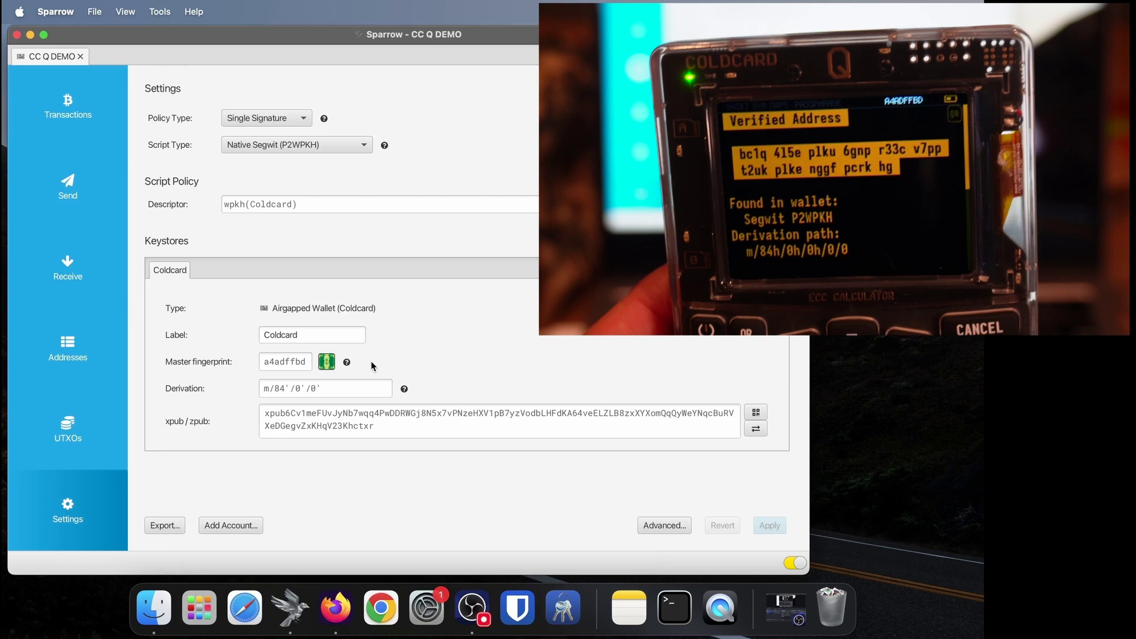
{"action": "left_click", "coordinate": [299, 388]}
{"action": "double_click", "coordinate": [279, 389]}
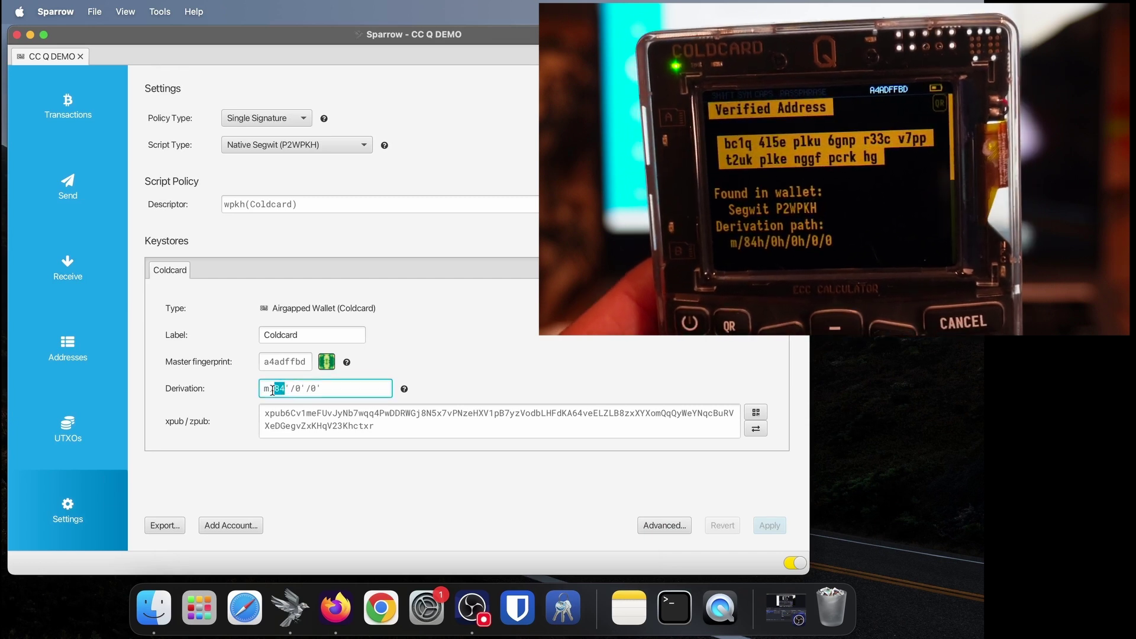
{"action": "left_click_drag", "start_coordinate": [319, 389], "coordinate": [253, 392]}
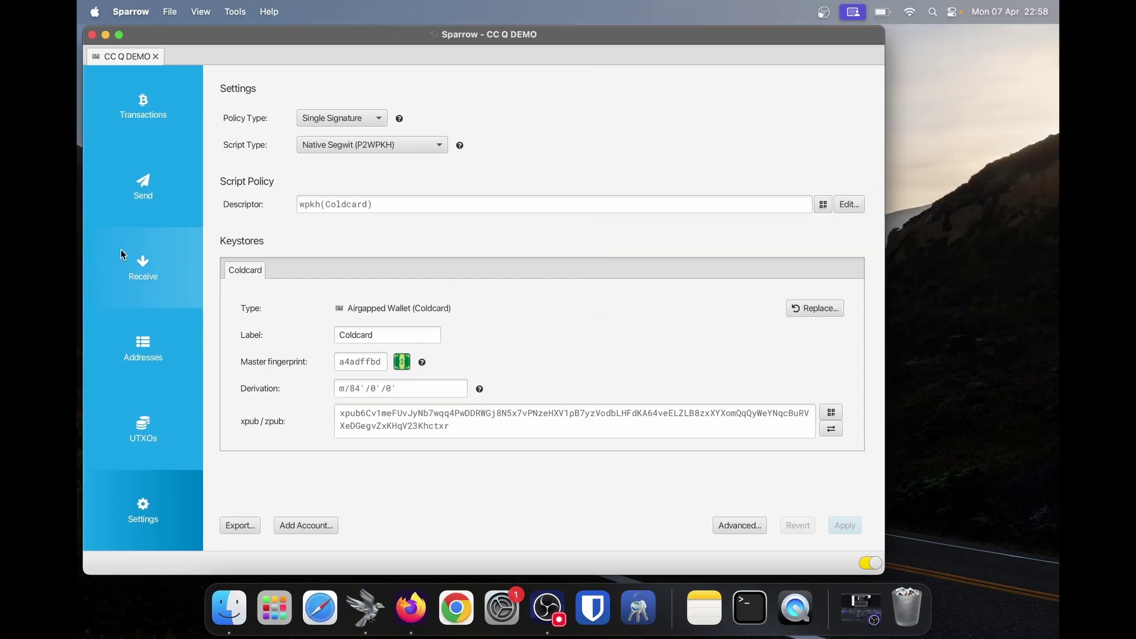
Return to the receive address labelled "Demo wallet" and show its QR code enlarged
{"action": "left_click", "coordinate": [134, 273]}
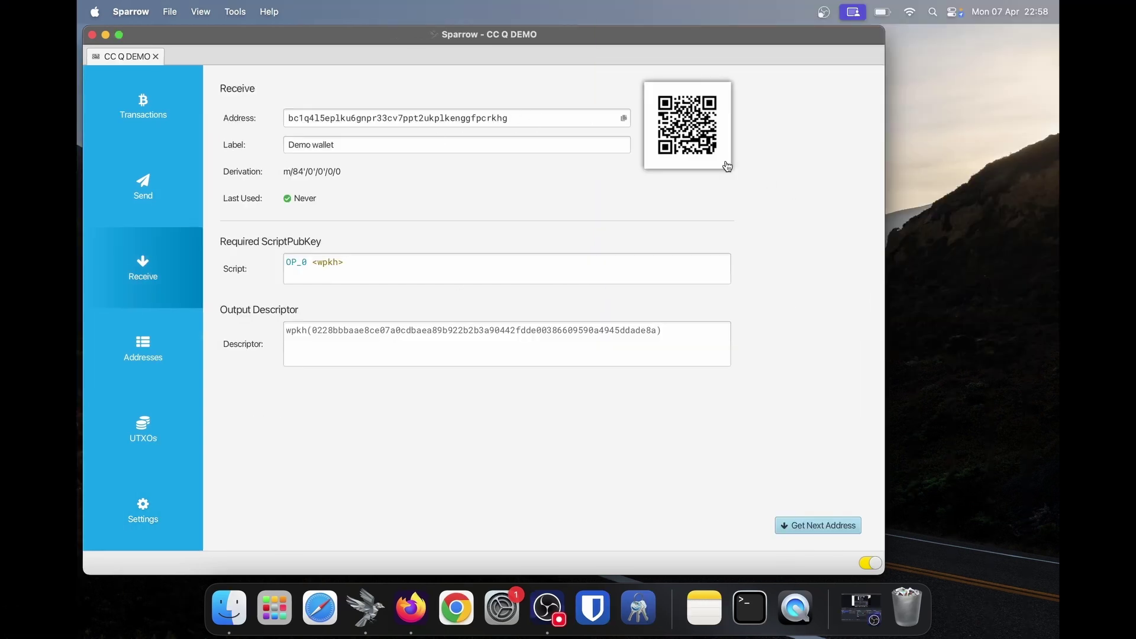
{"action": "left_click", "coordinate": [702, 142]}
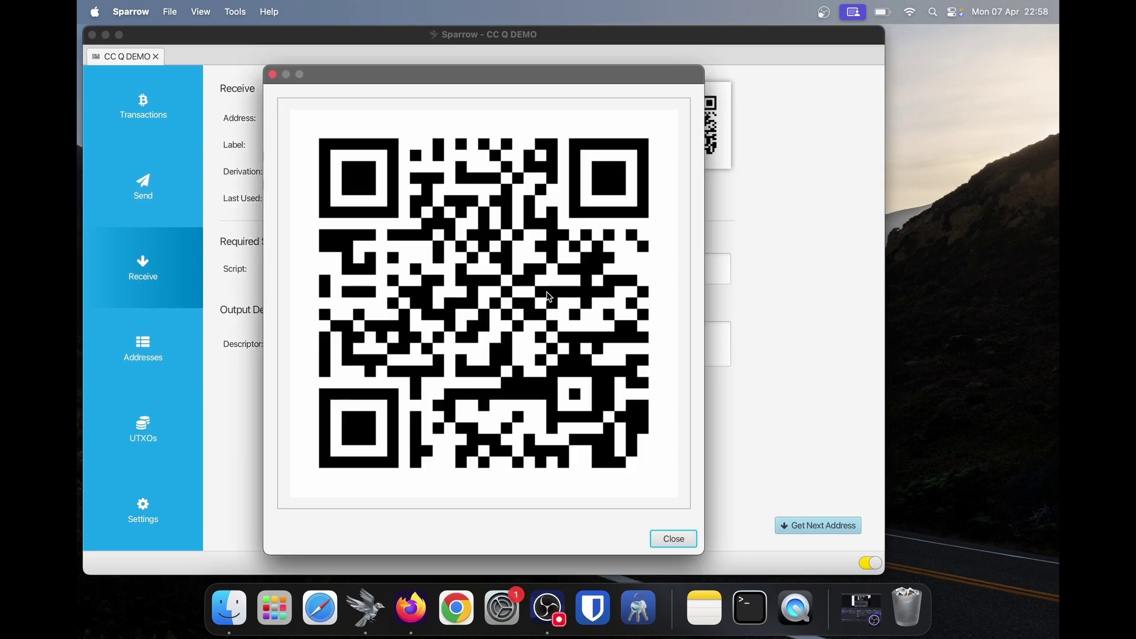